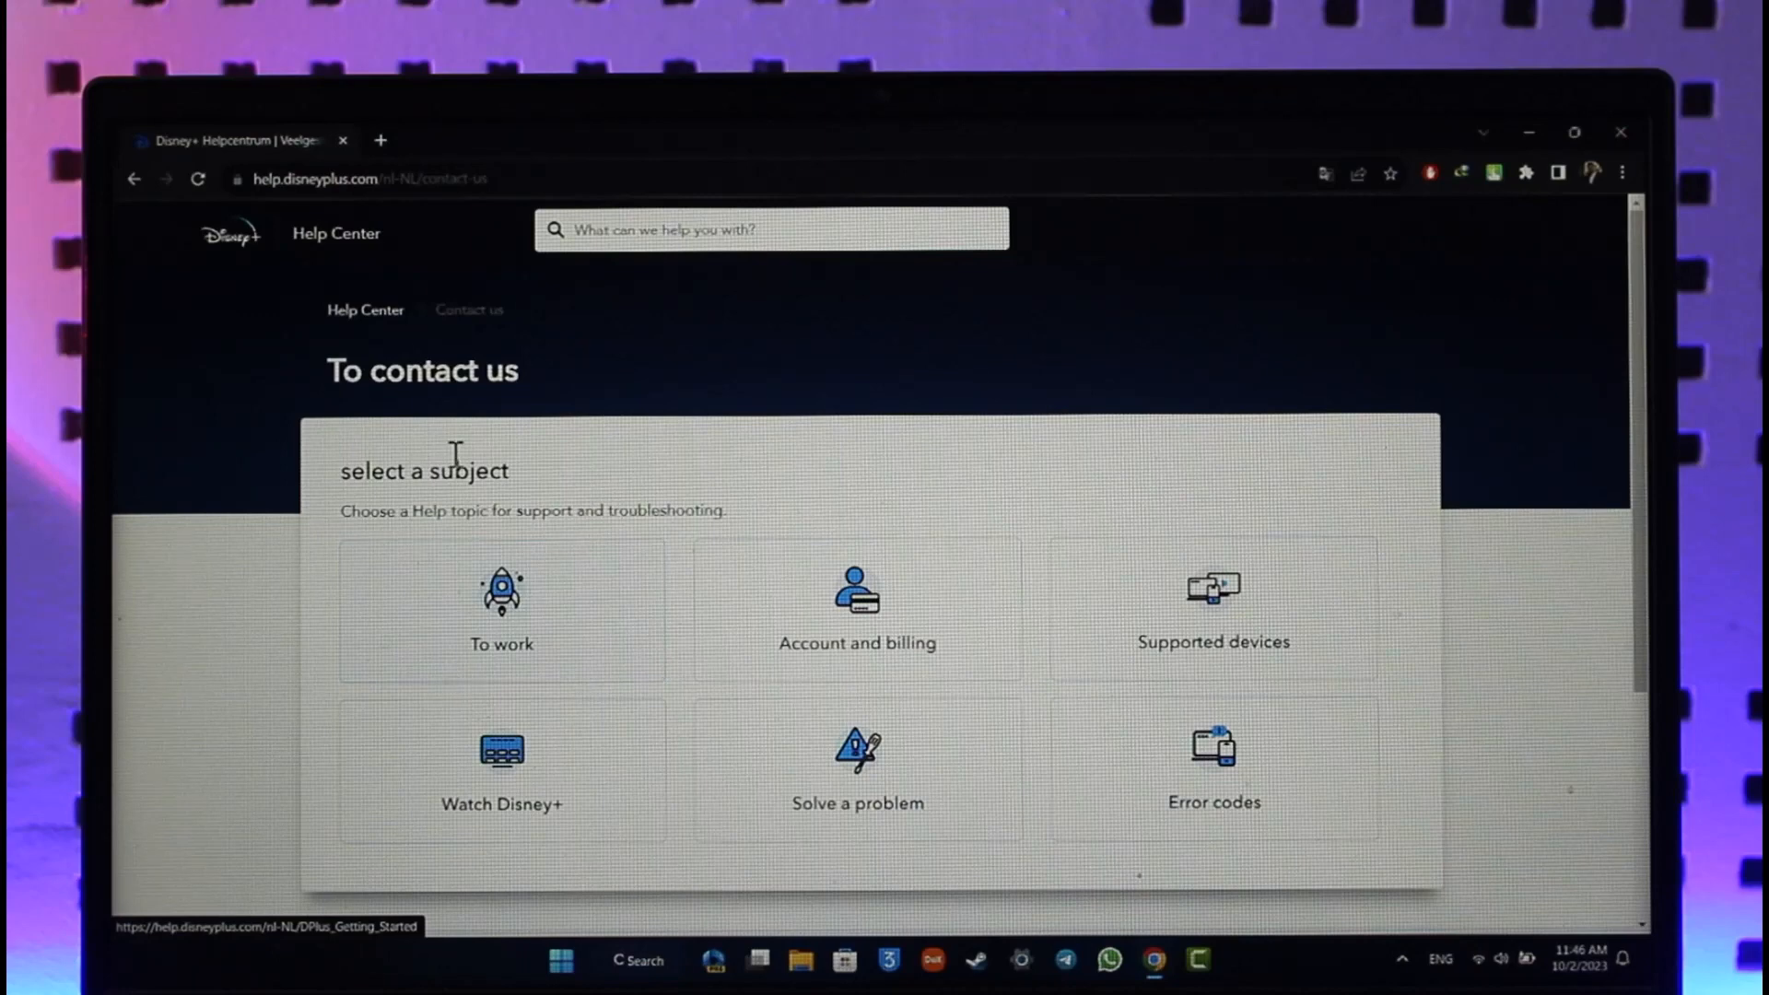
# Step: Choose Account and billing as the help subject and request a chat with an employee
pyautogui.click(843, 658)
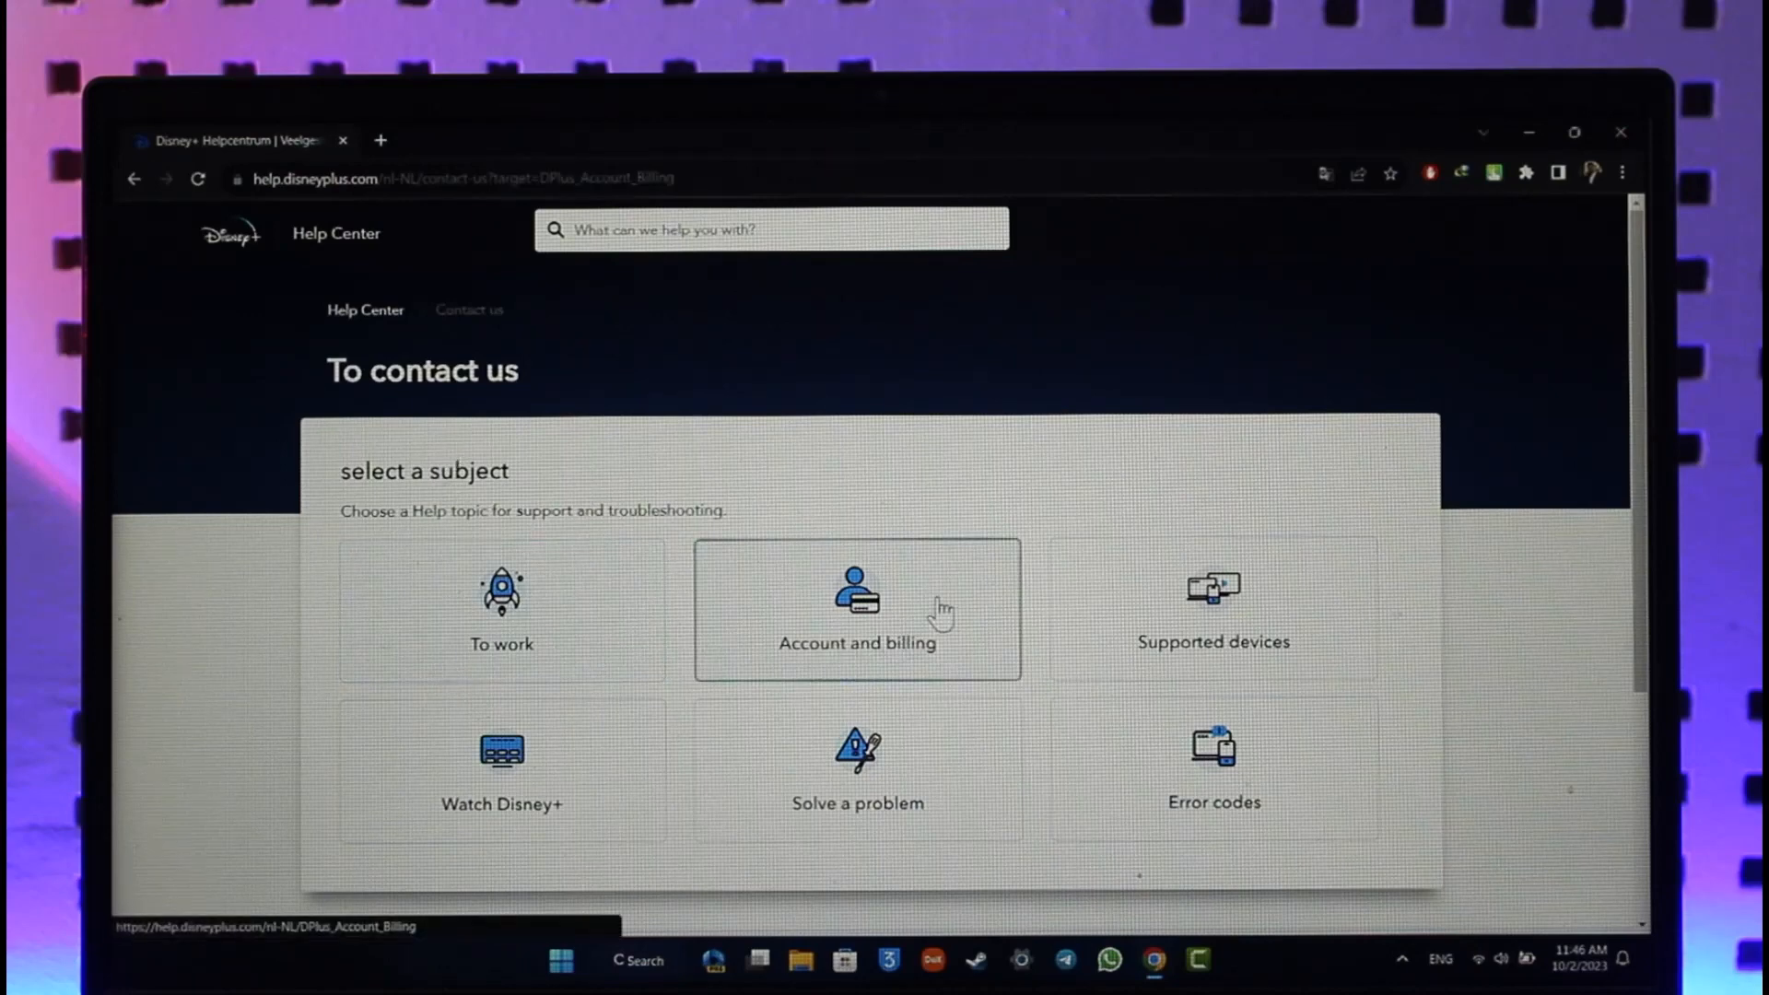
pyautogui.scroll(-3, 944, 607)
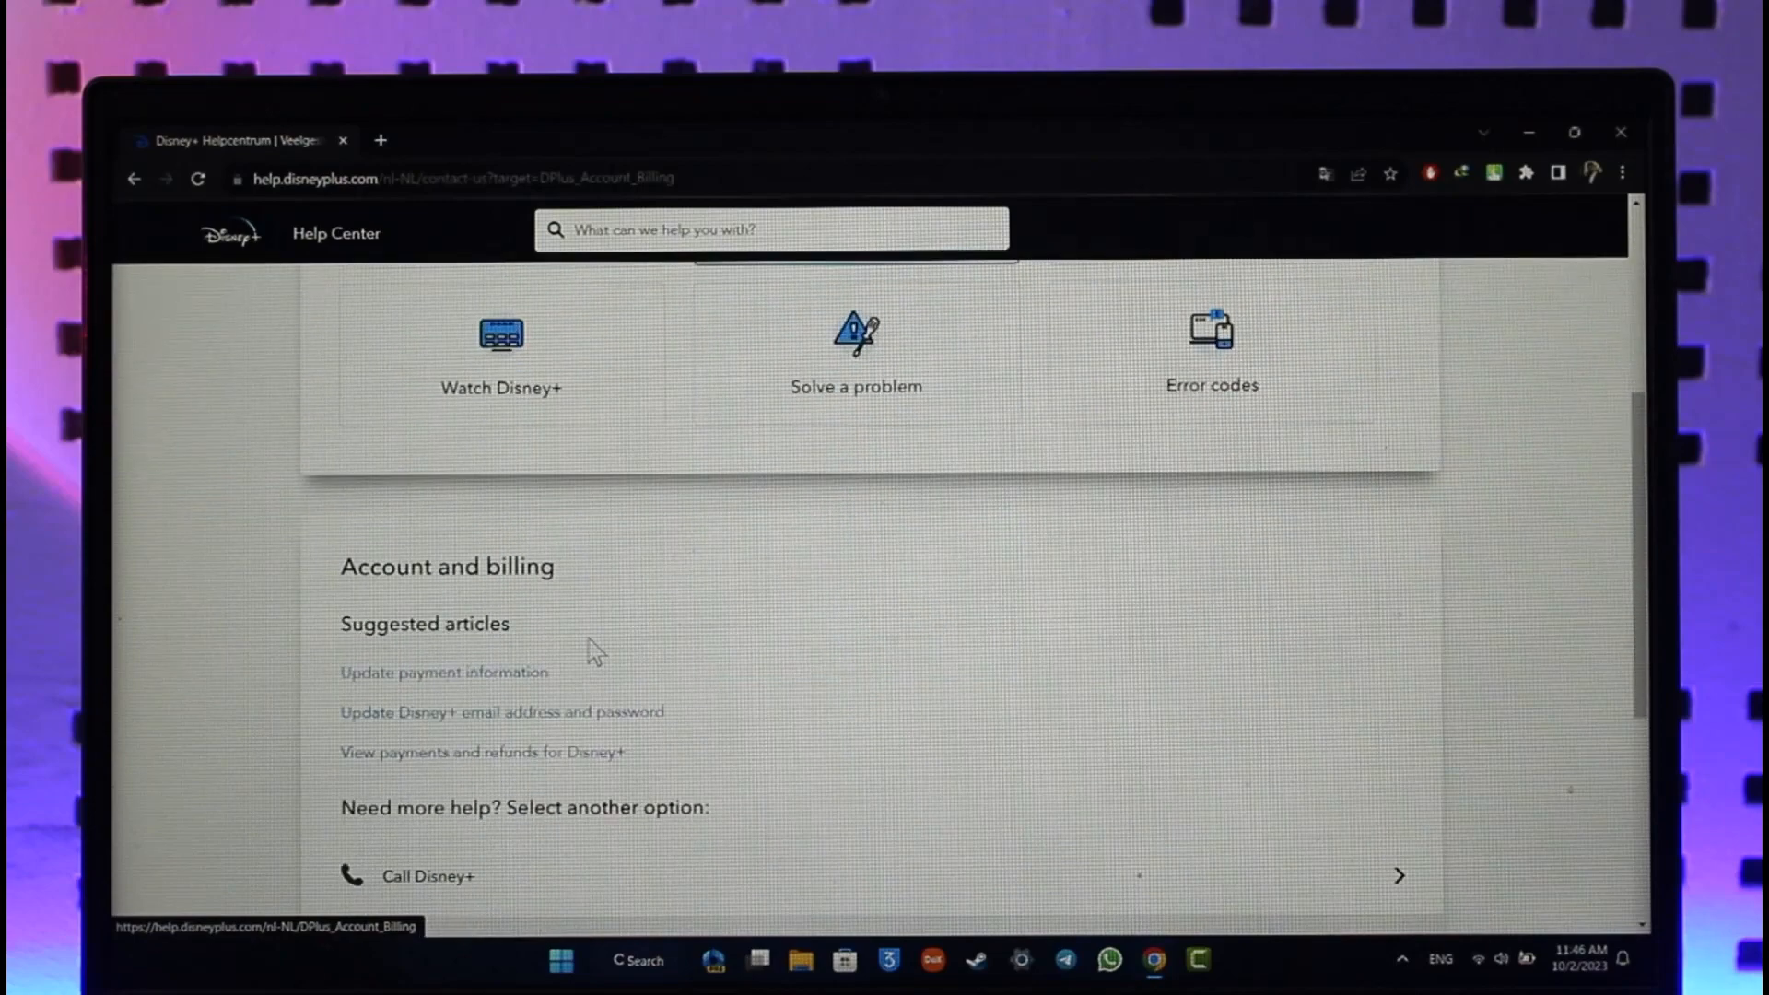
pyautogui.scroll(-3, 595, 649)
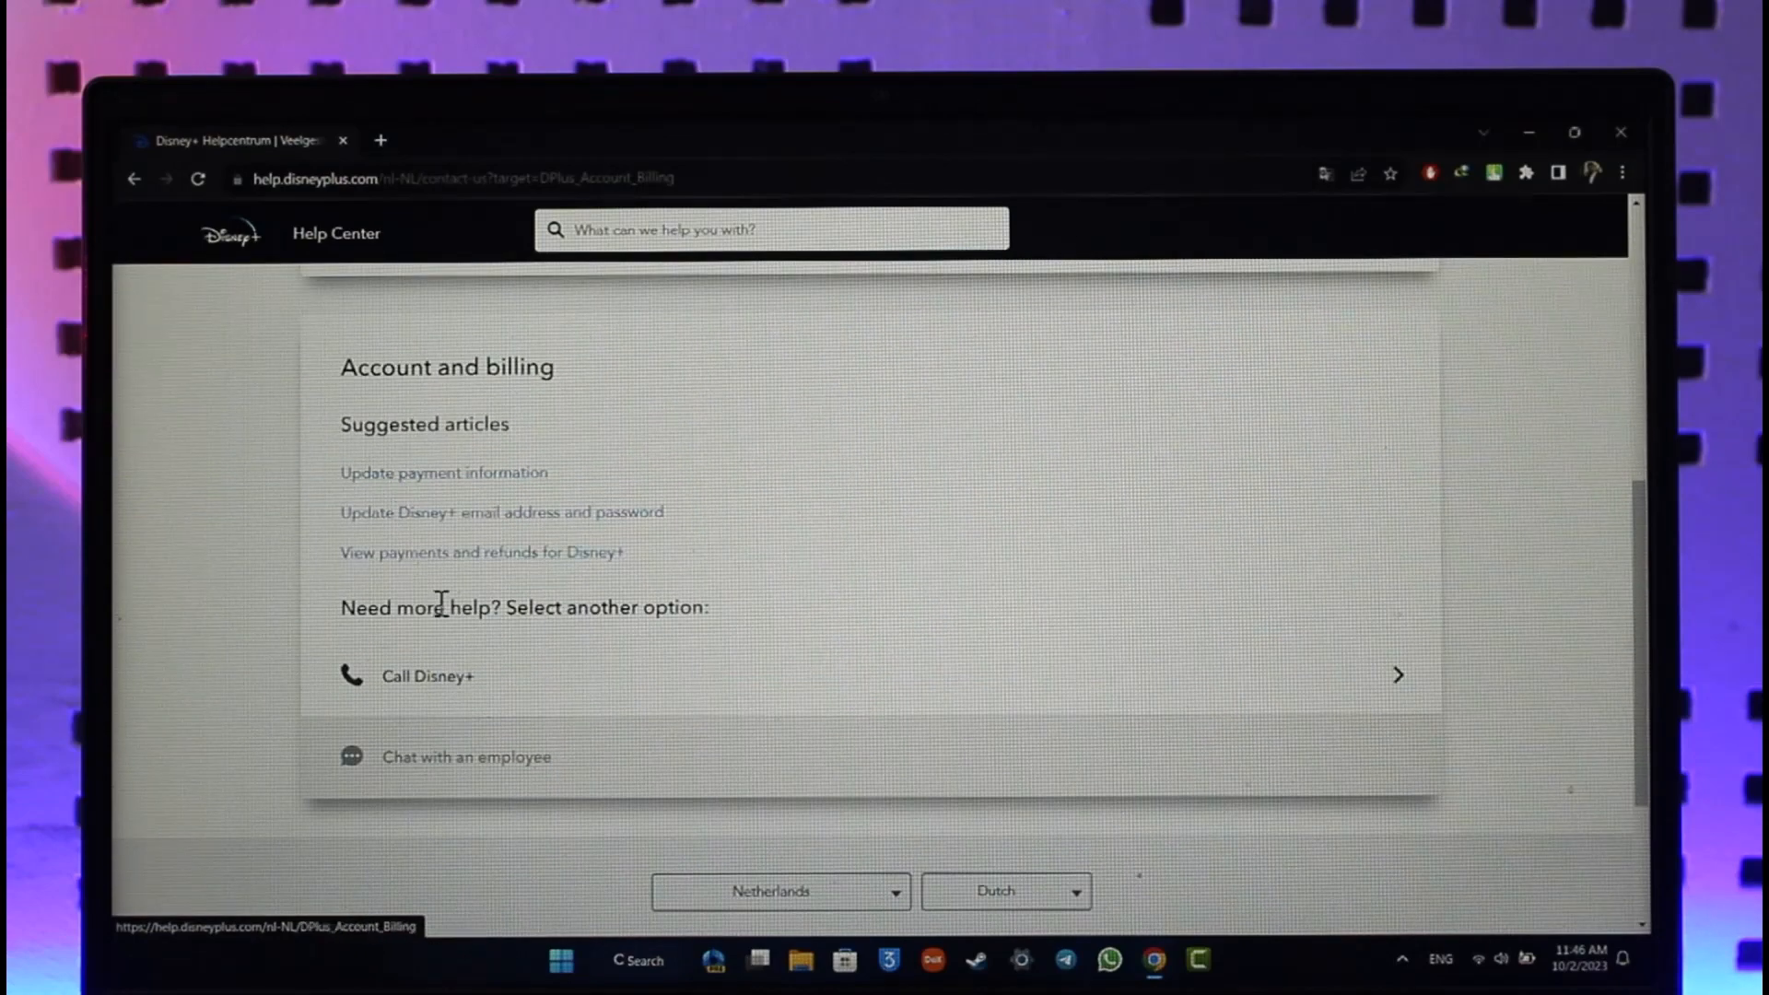
pyautogui.moveTo(356, 617); pyautogui.dragTo(651, 617)
pyautogui.click(650, 632)
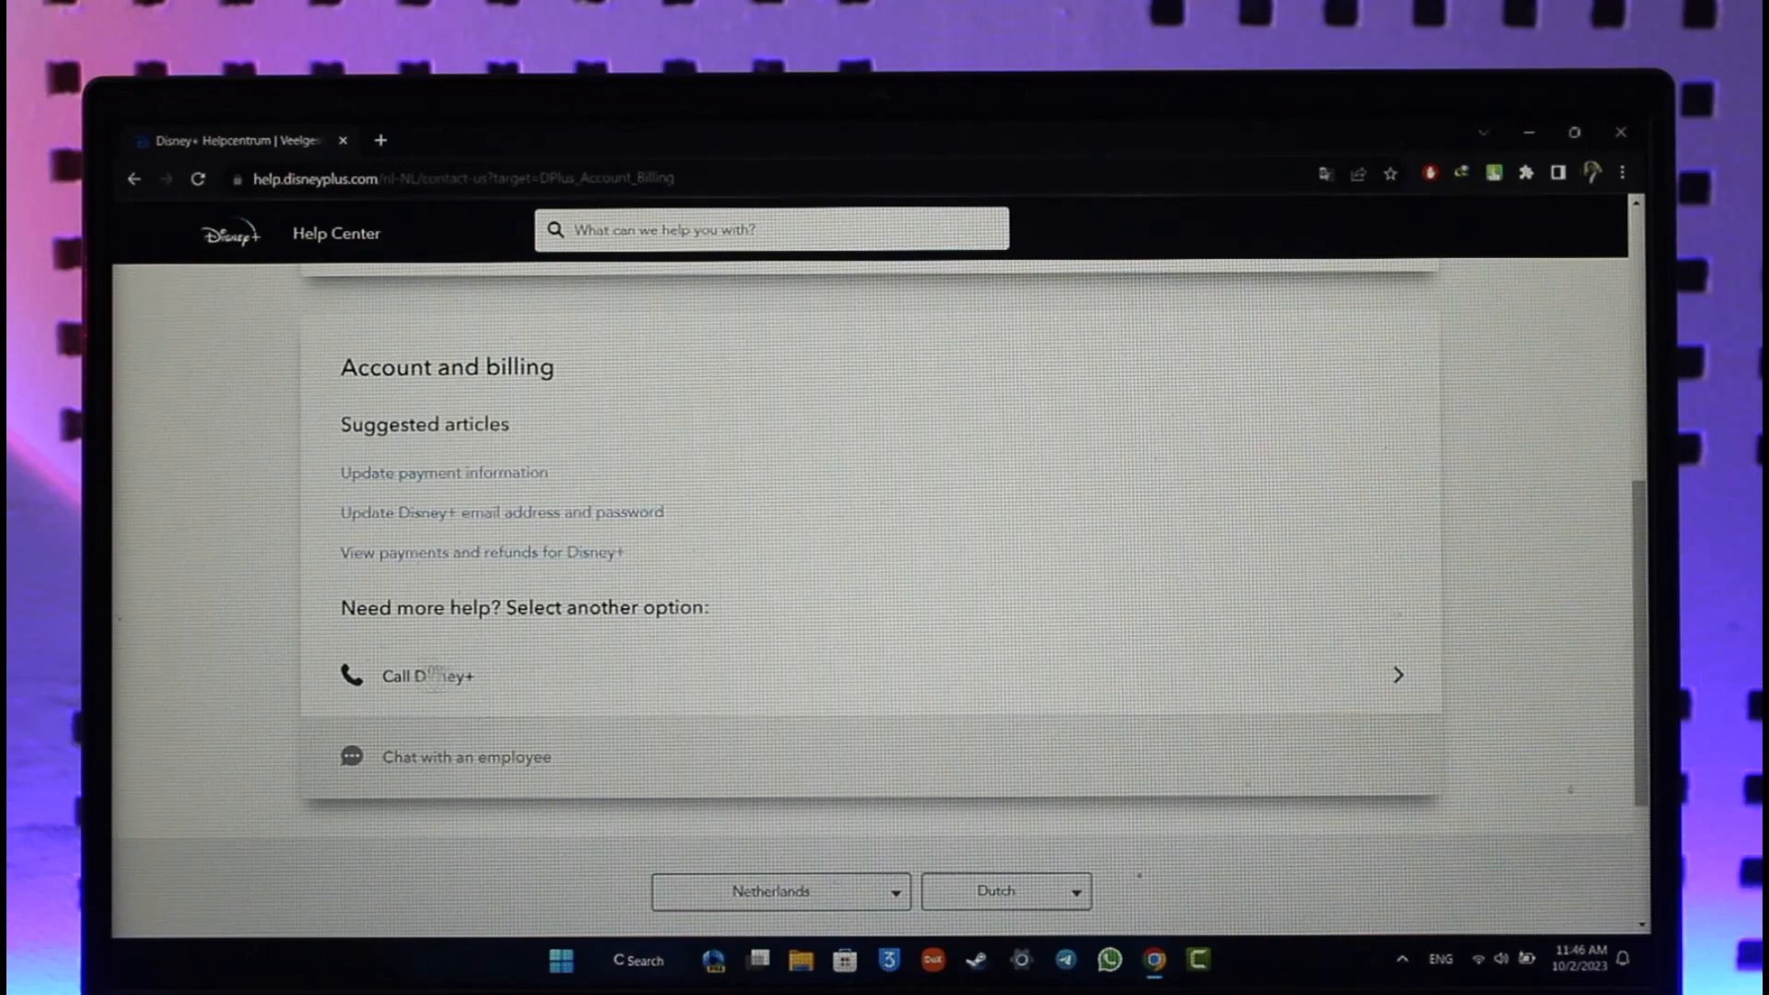
pyautogui.click(467, 769)
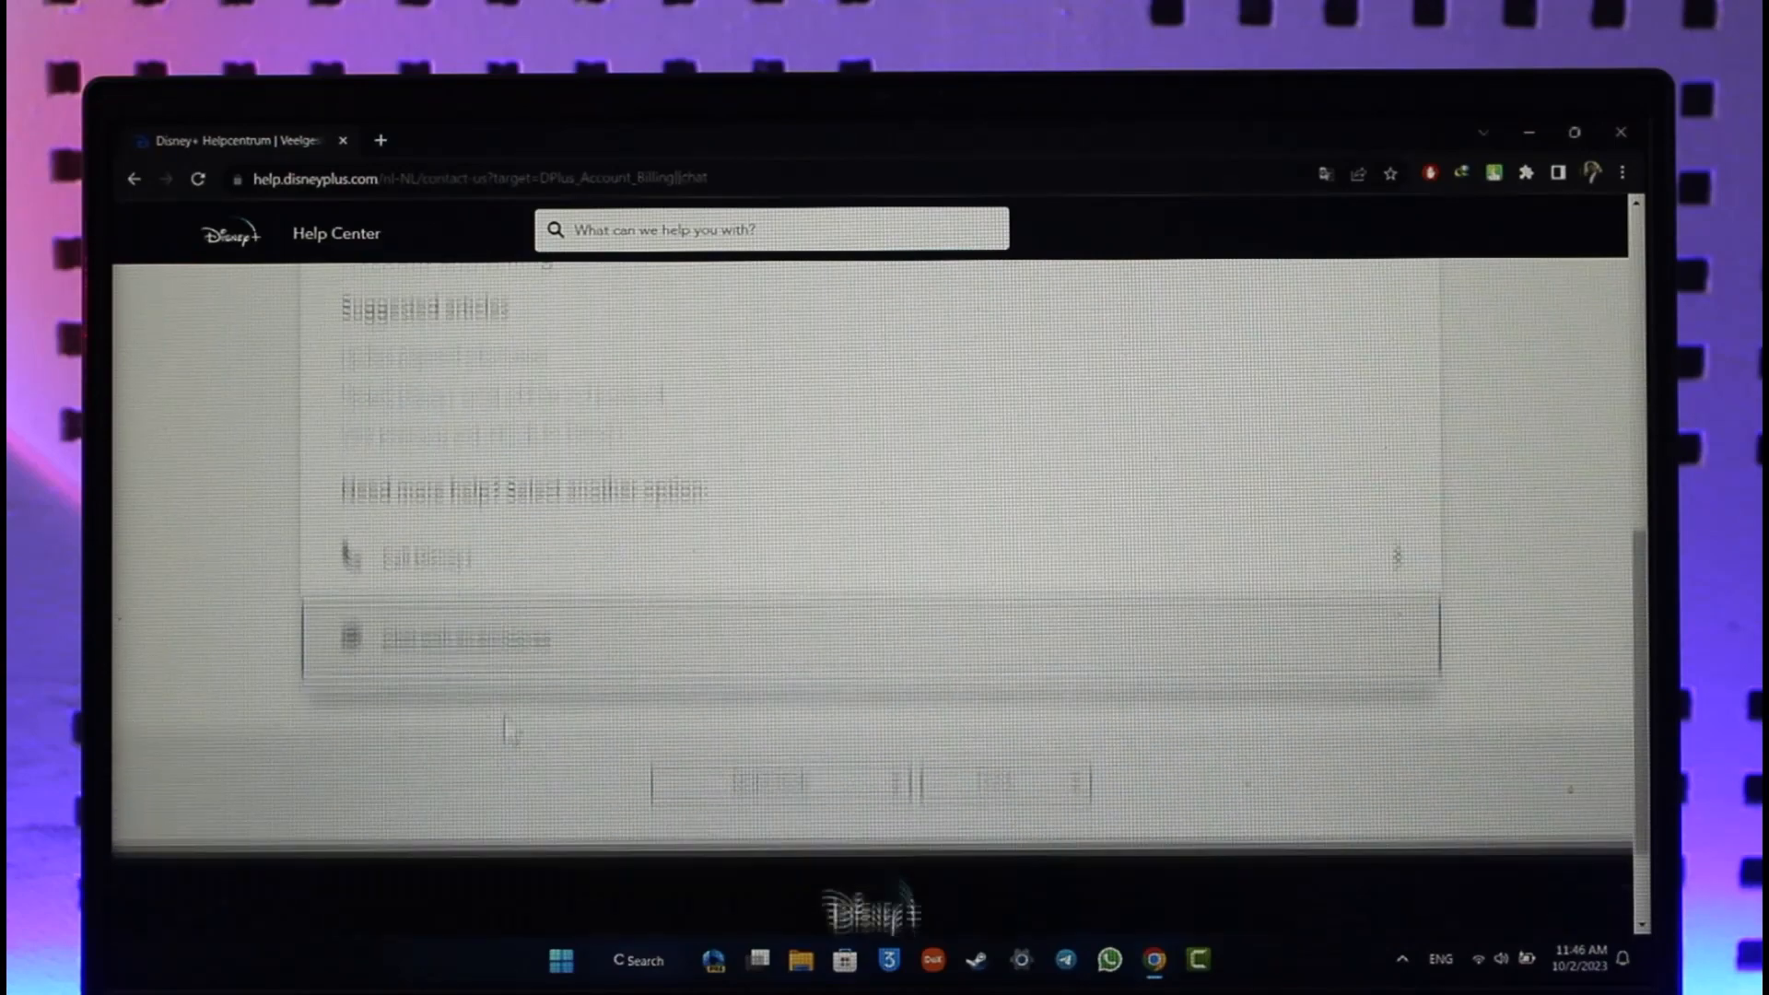
pyautogui.scroll(-2, 484, 774)
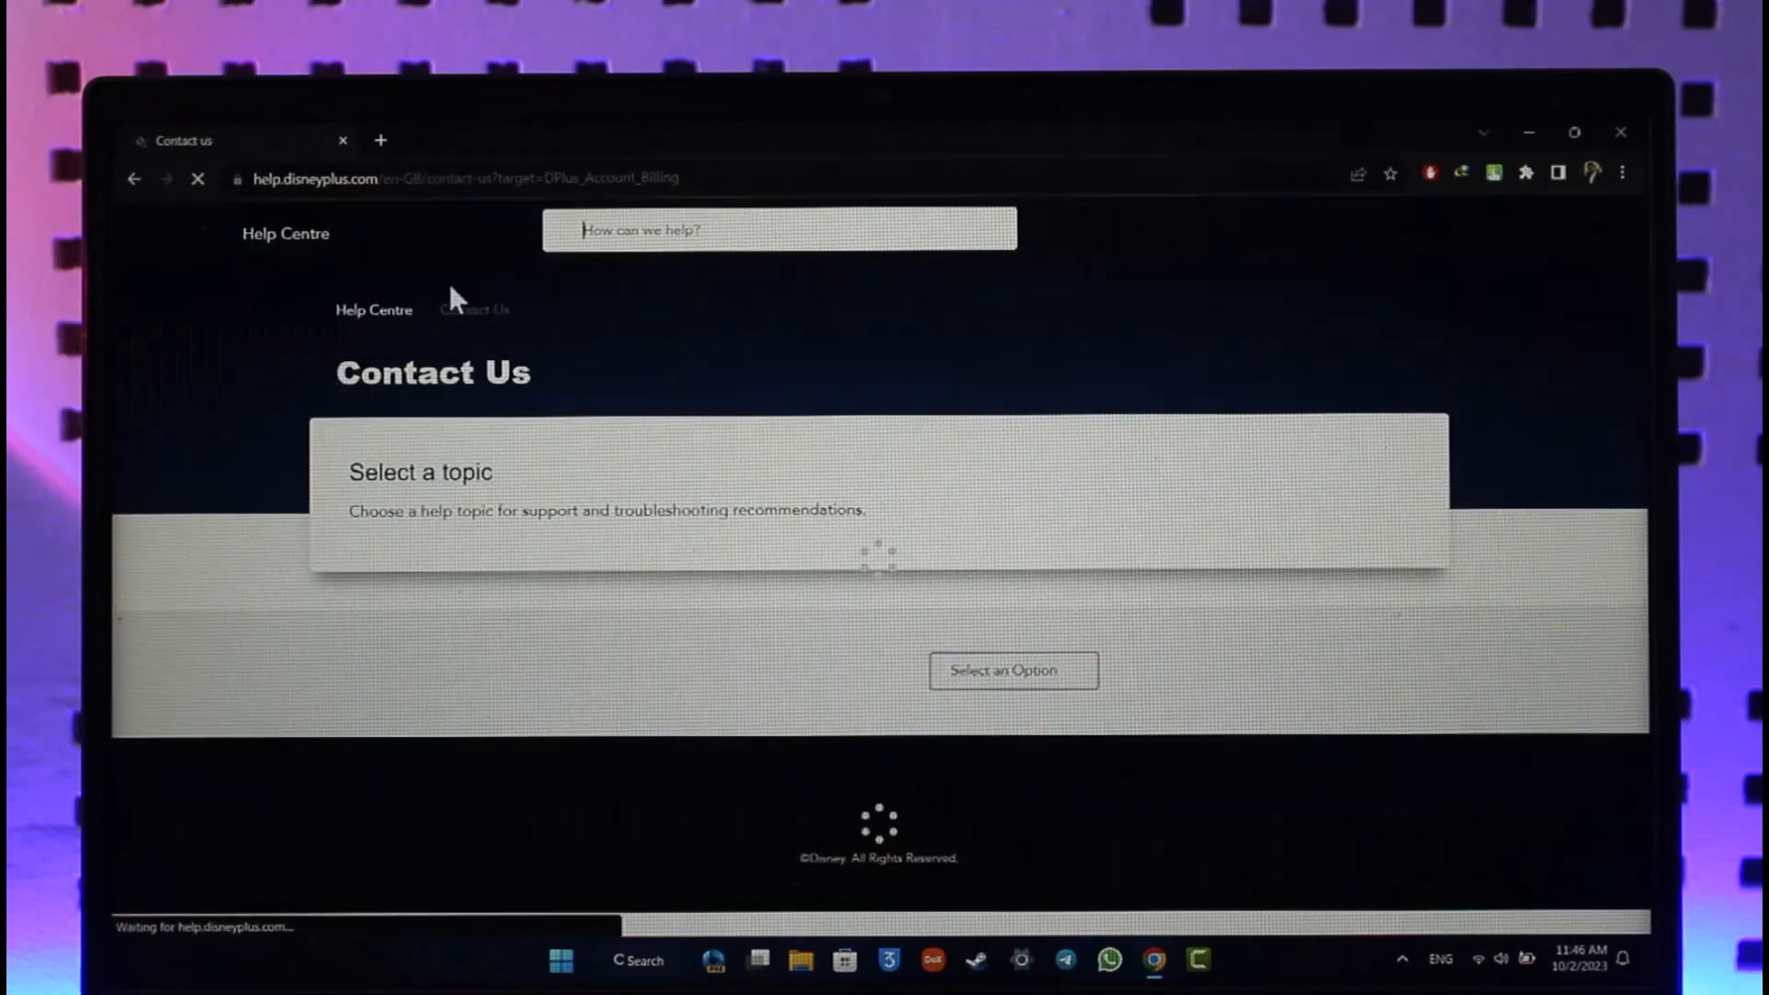
# Step: Choose Account & payment and start a live chat with an advisor
pyautogui.click(963, 629)
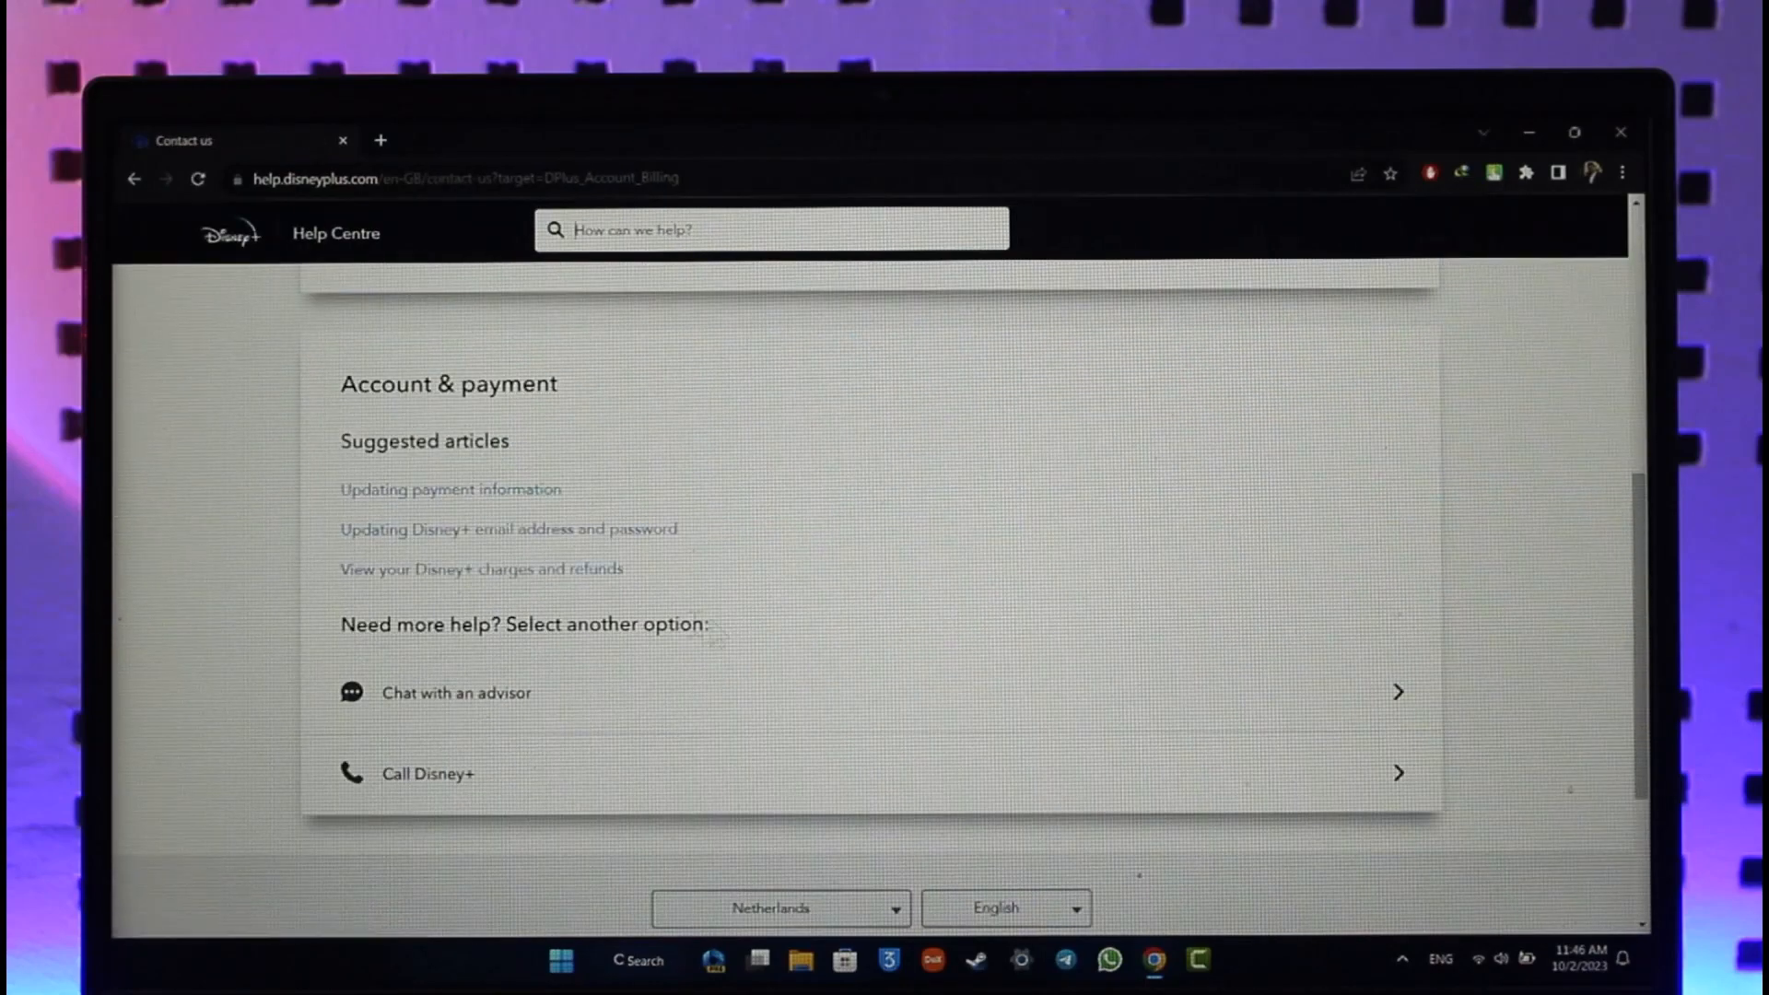
pyautogui.click(512, 699)
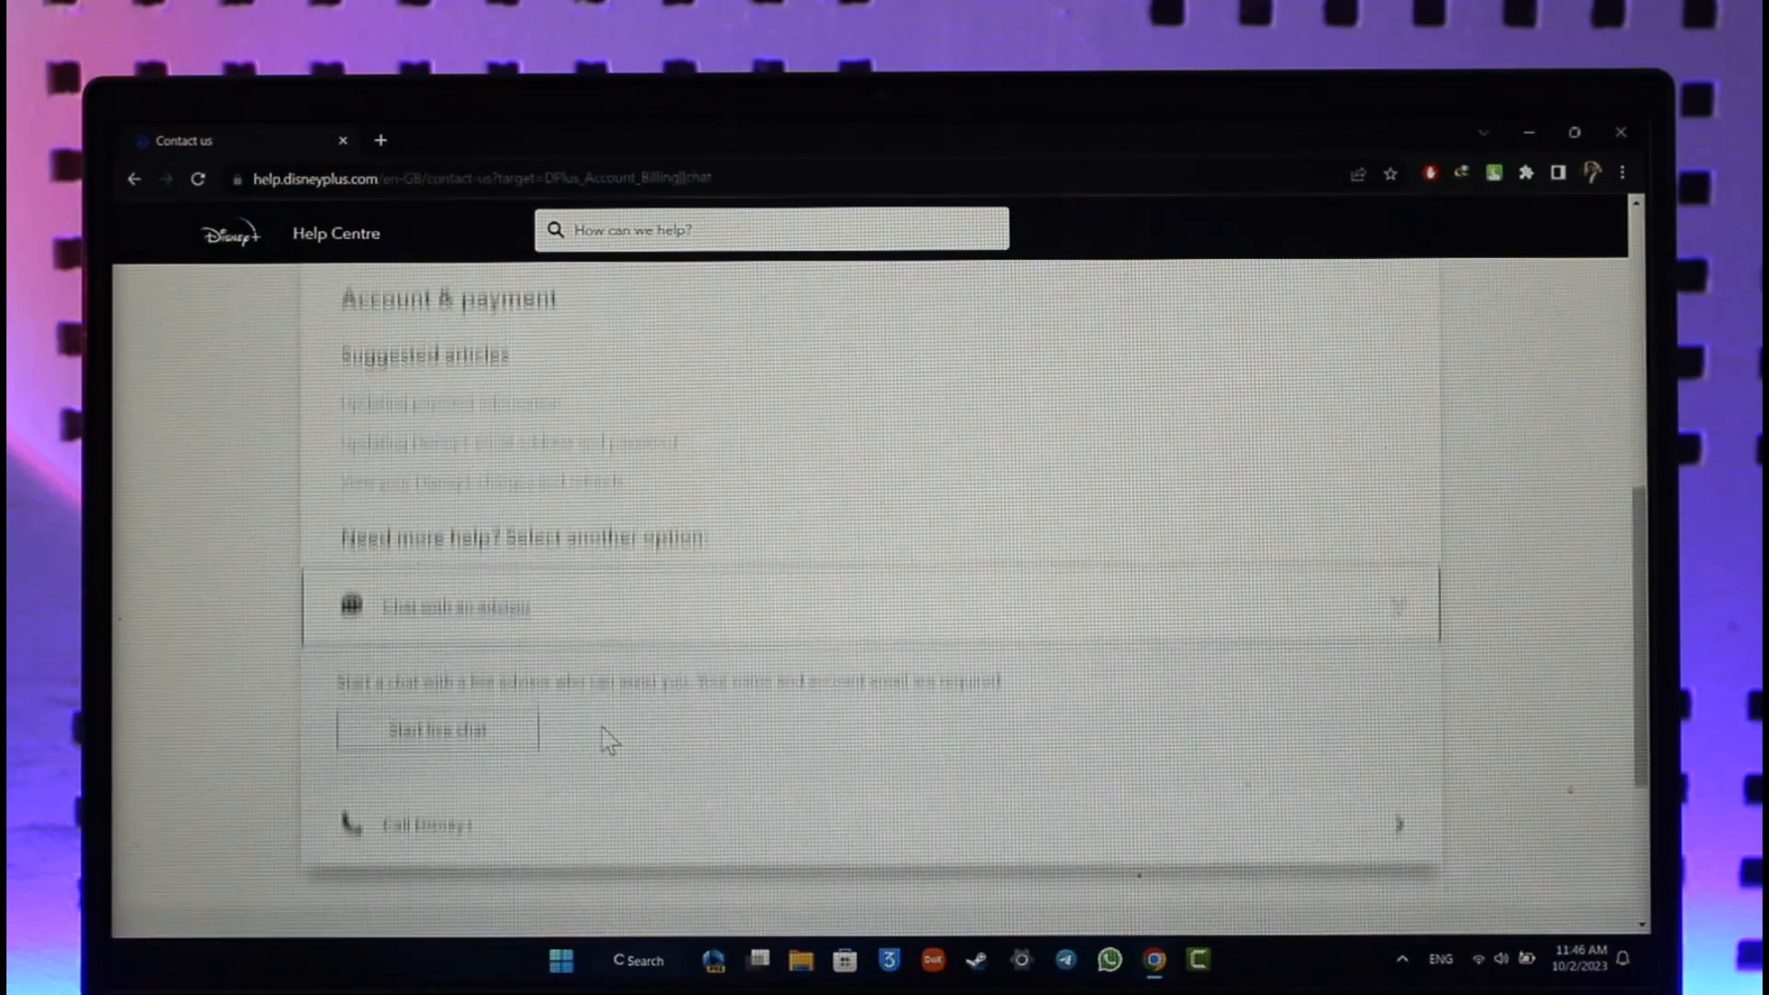
pyautogui.click(481, 726)
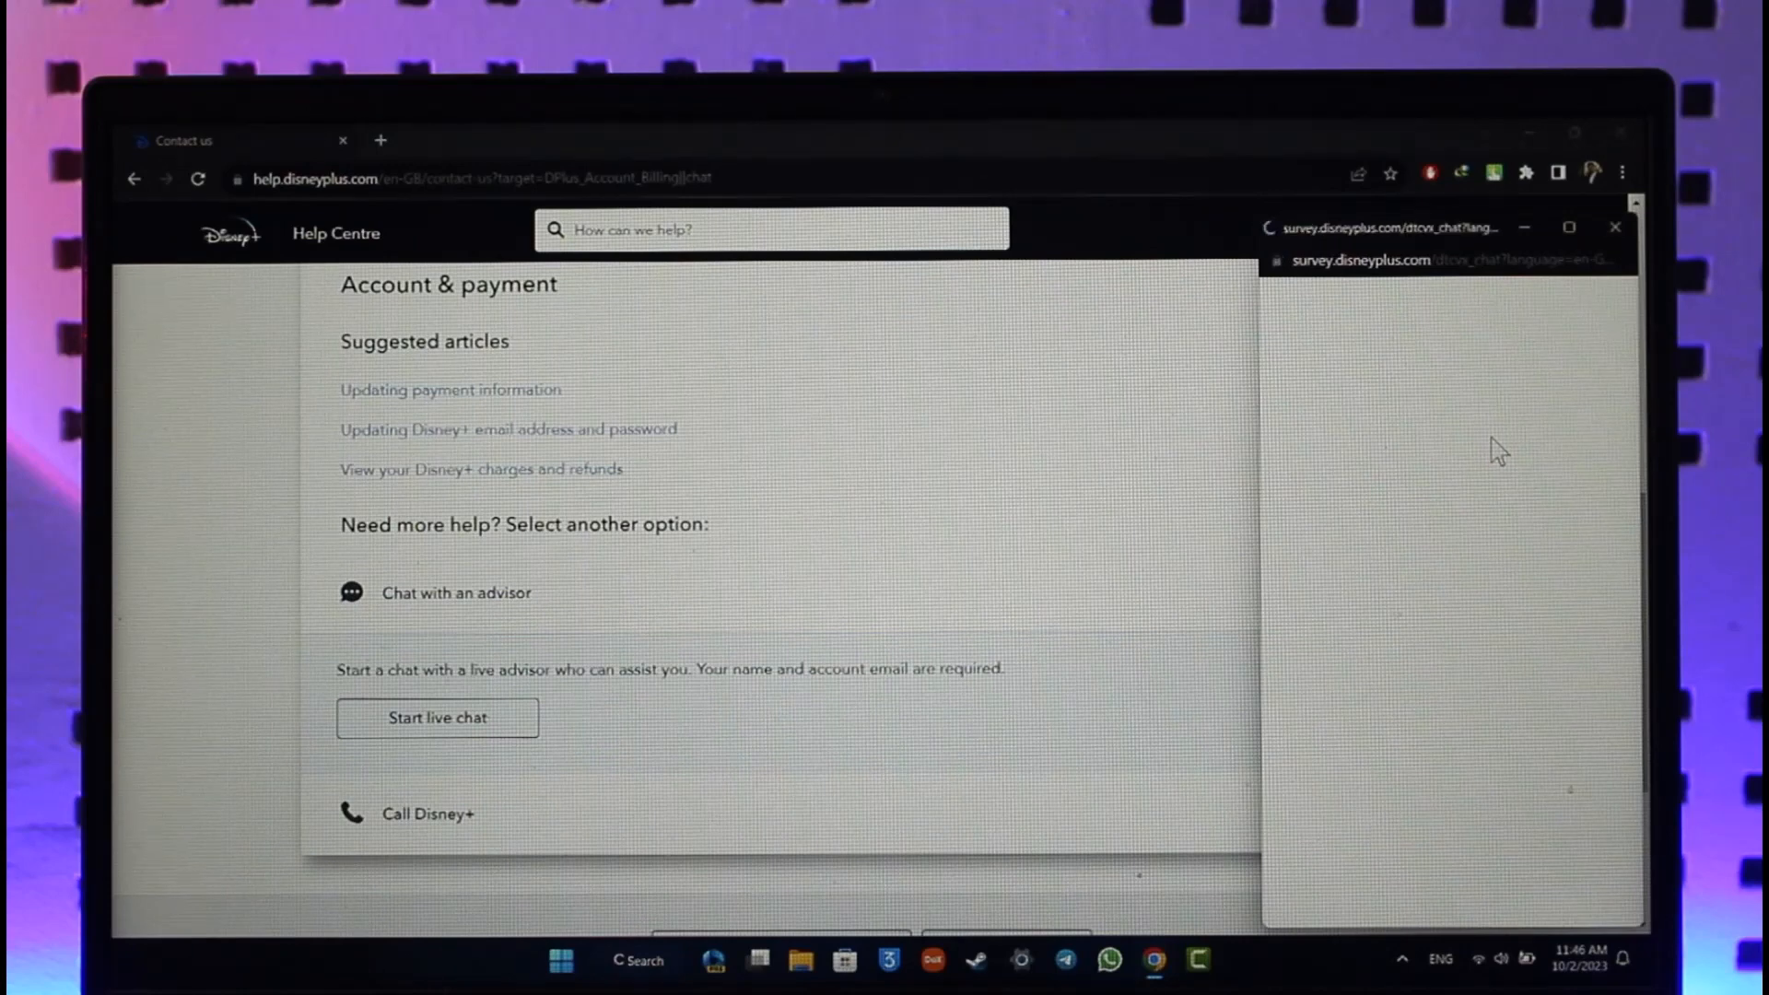
# Step: Close the live chat window and stop the TouchVPN connection
pyautogui.click(1613, 227)
pyautogui.scroll(3, 1493, 415)
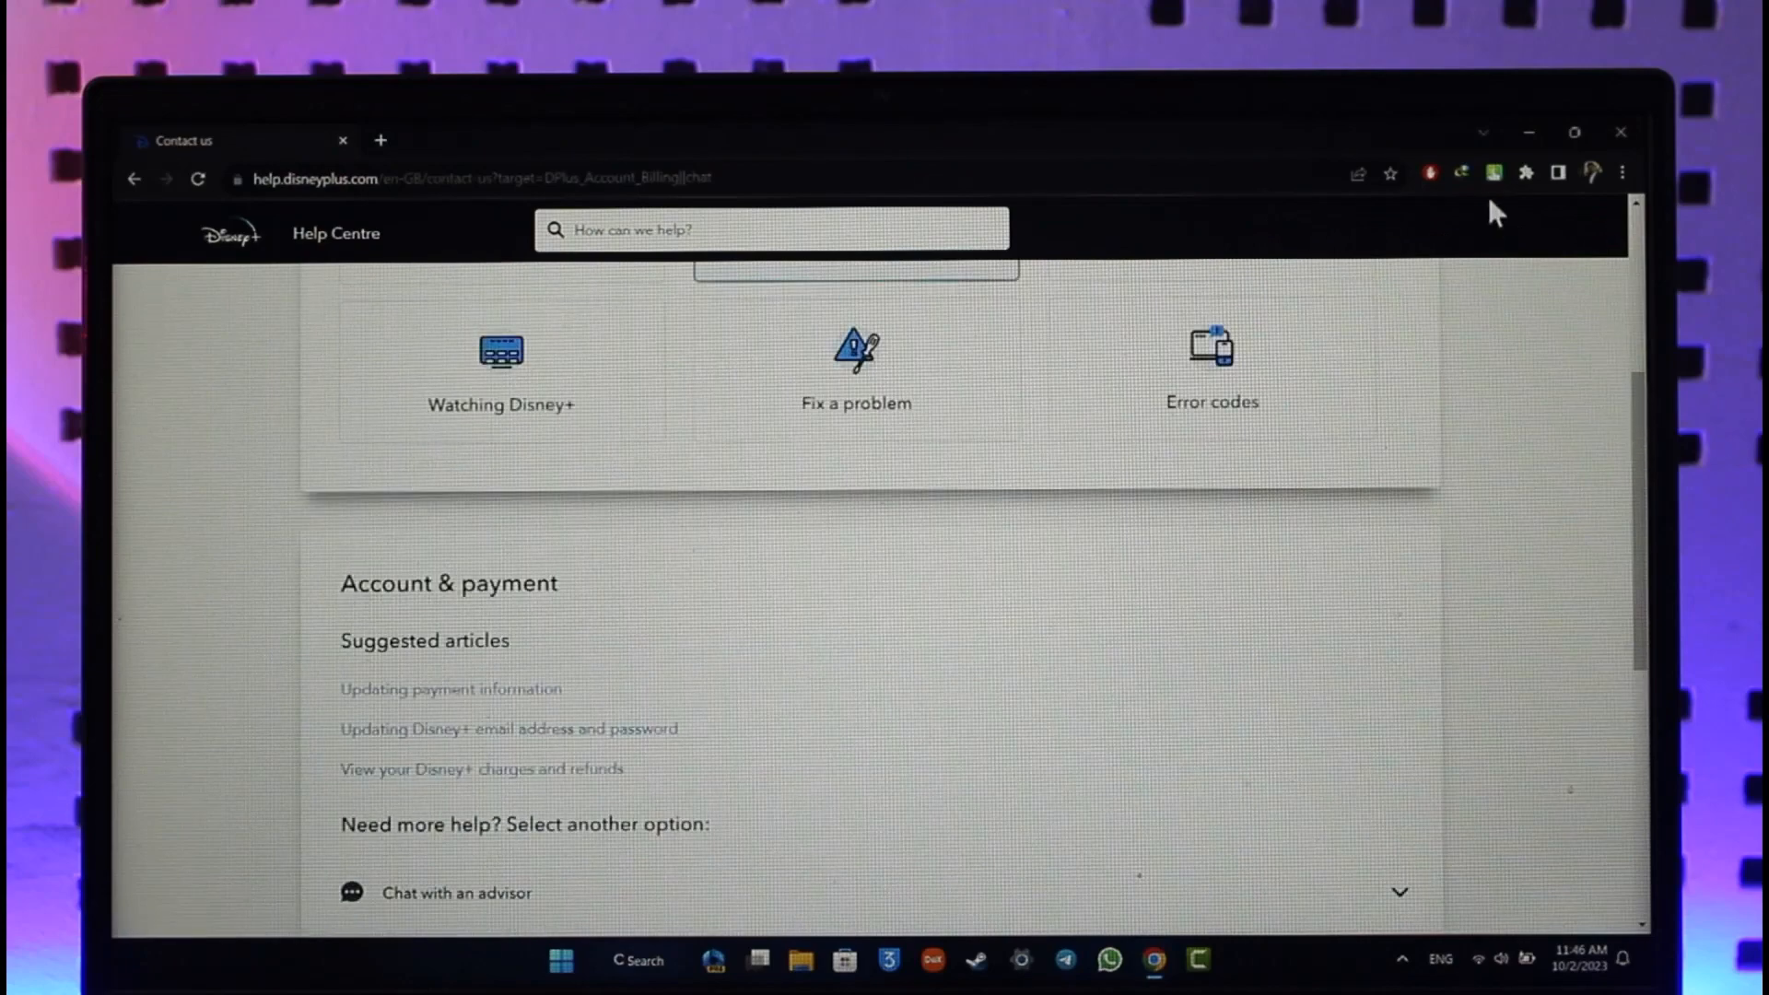
pyautogui.click(1491, 174)
pyautogui.click(1468, 227)
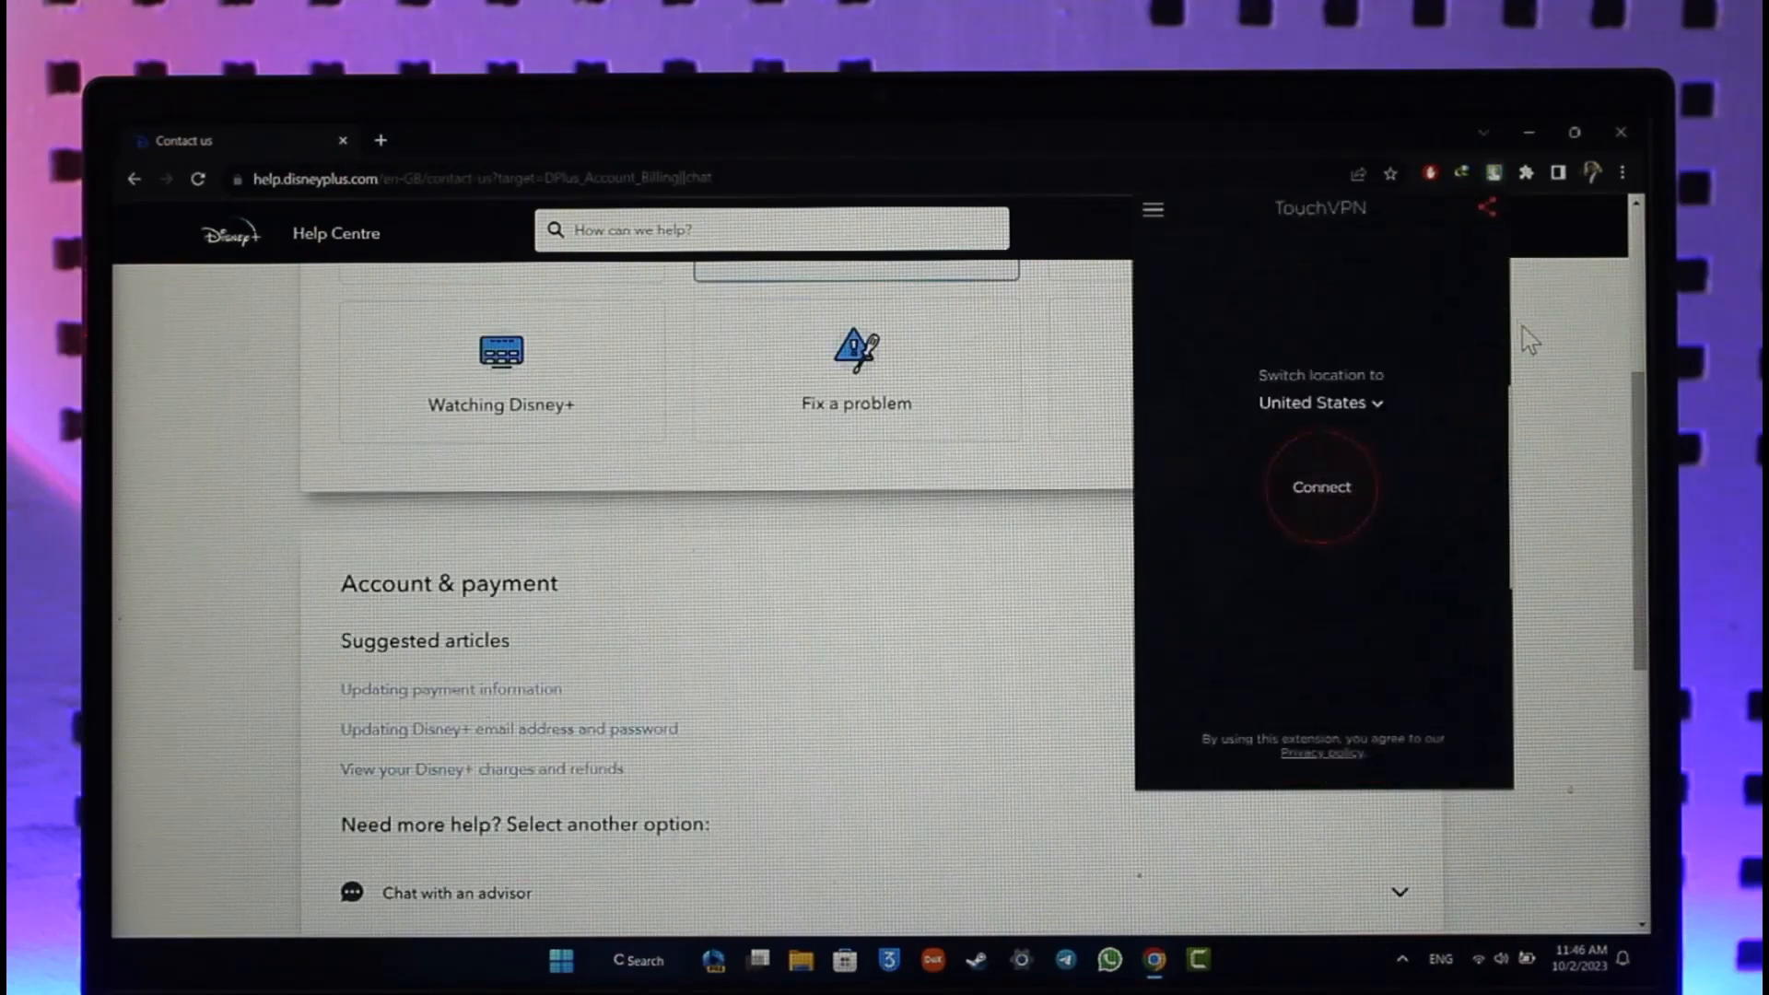
pyautogui.scroll(5, 1356, 574)
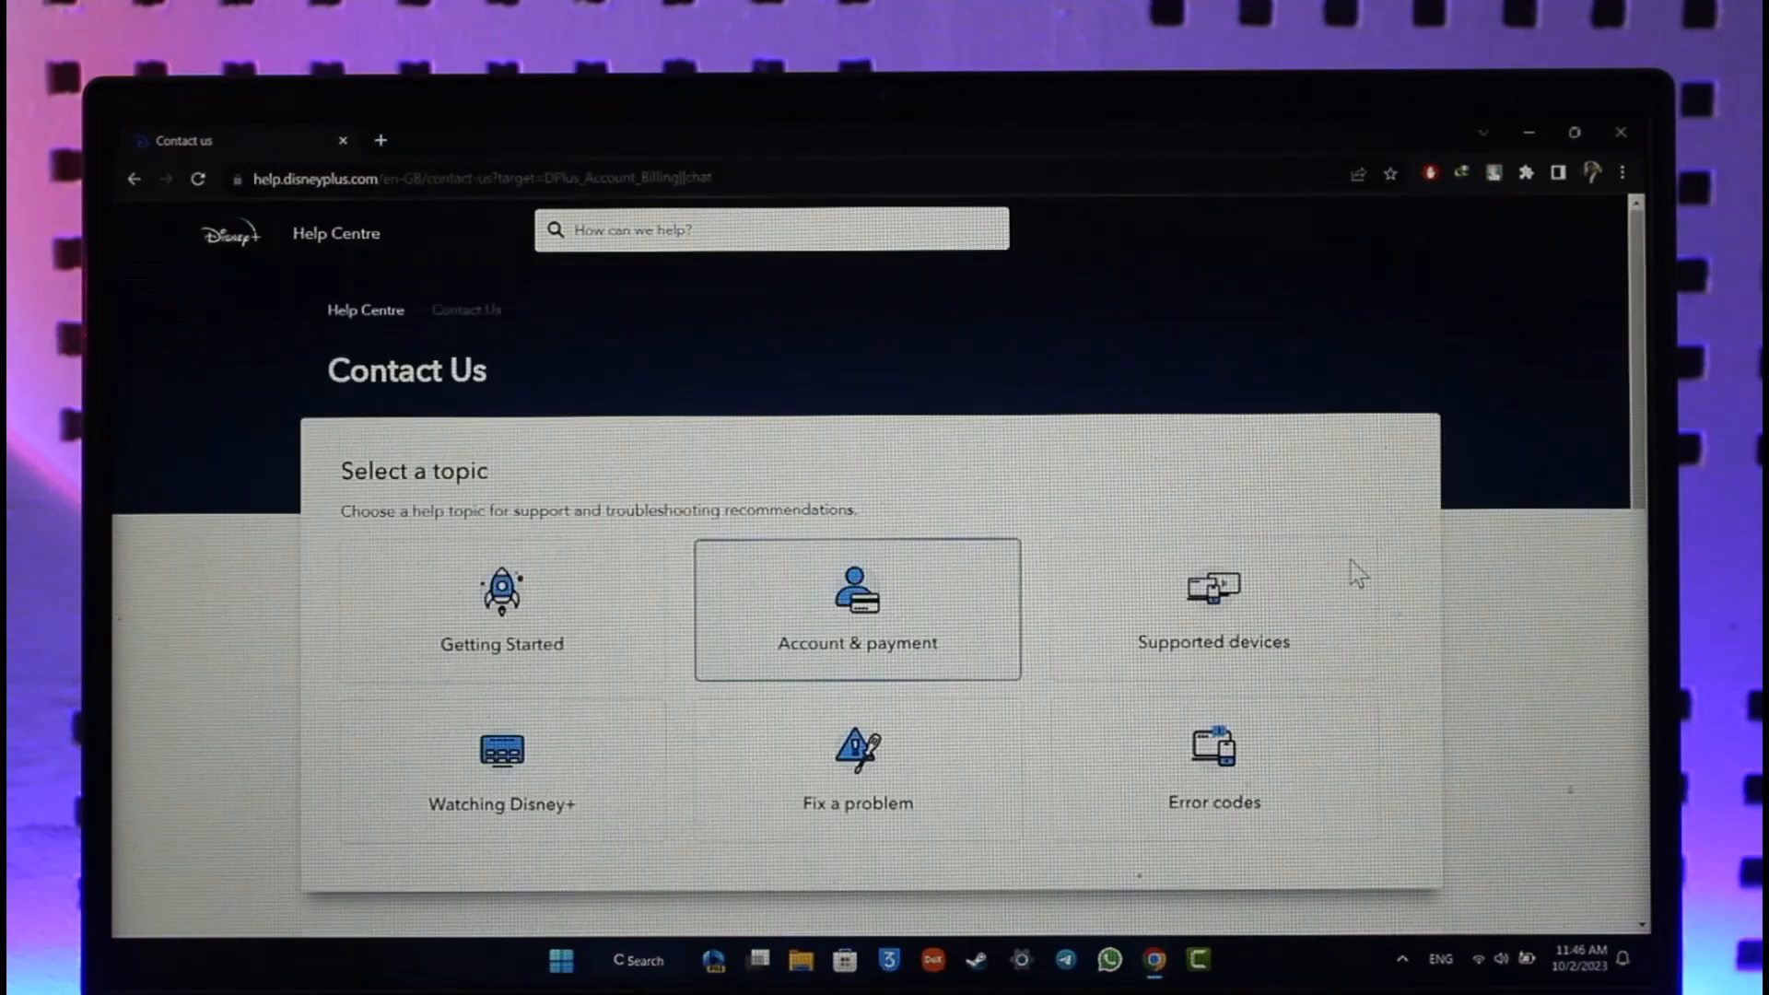